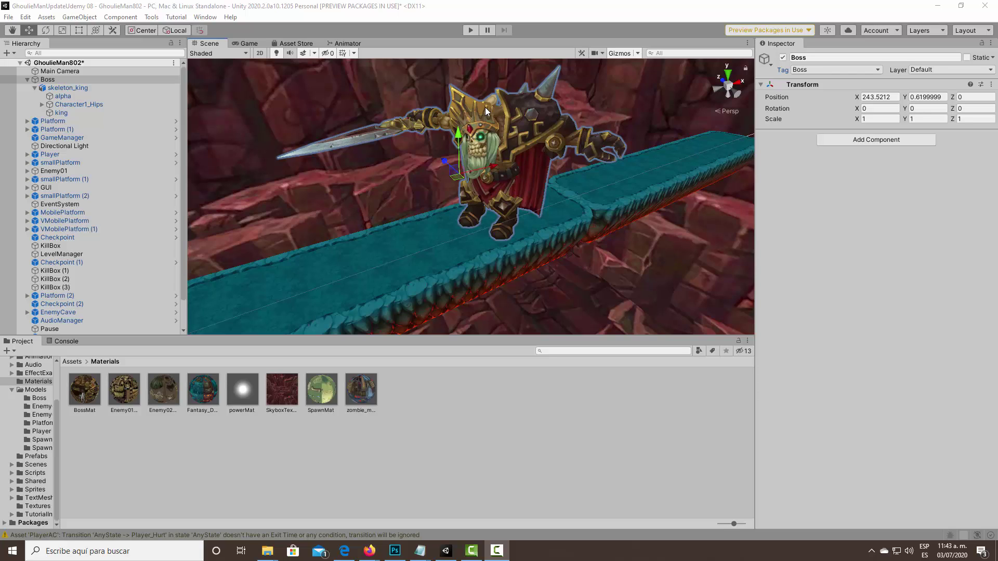
Create an empty child under Boss and name it HeadTrigger.
left_click(48, 79)
right_click(52, 83)
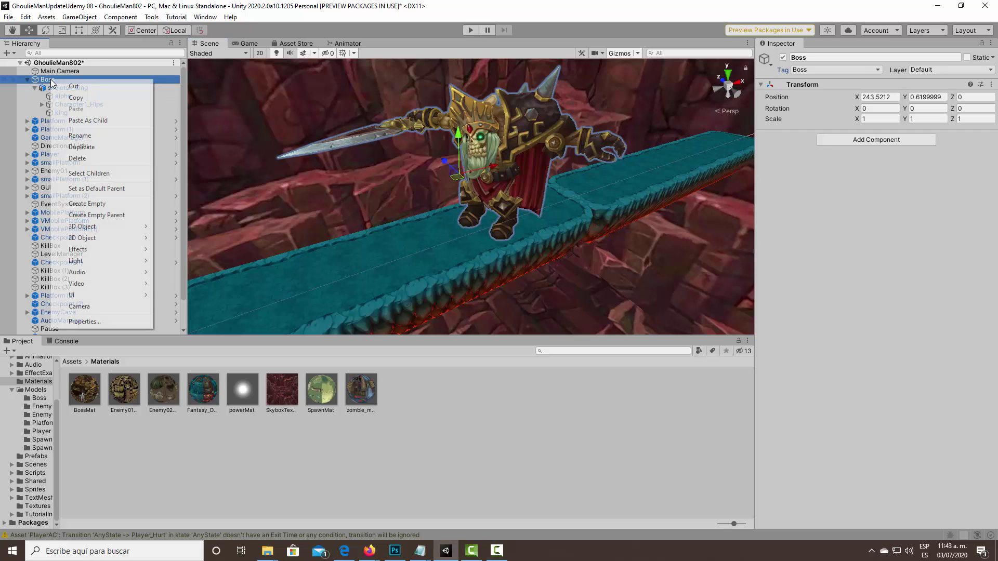
left_click(96, 204)
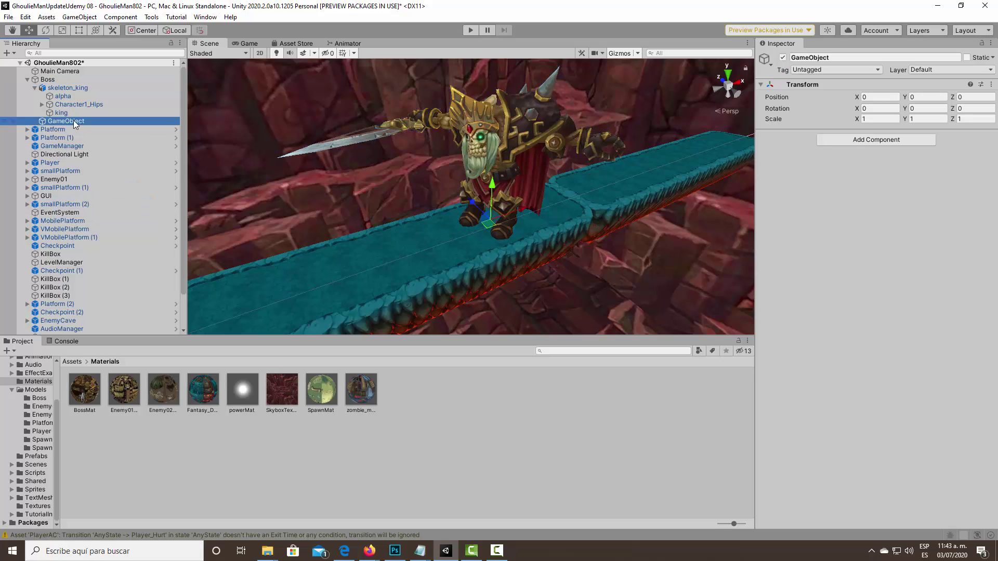
left_click(73, 120)
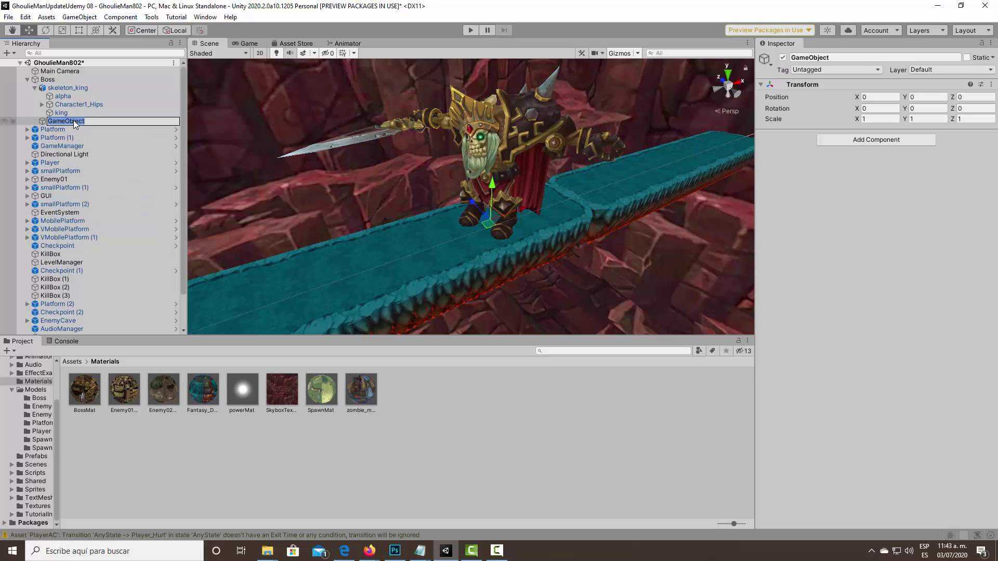
type("Head")
type("Trigger")
key("Return")
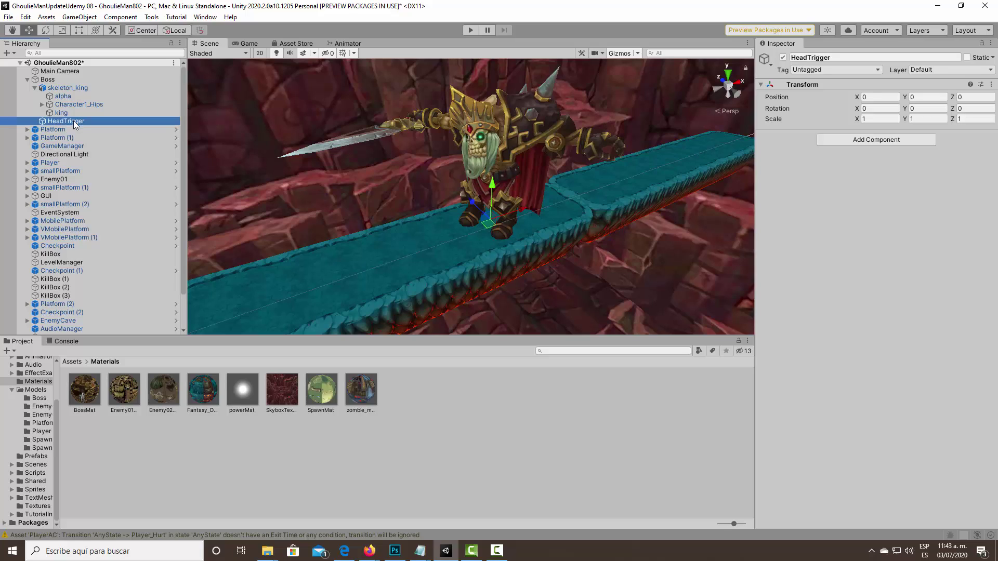
Move HeadTrigger to the scene's top level below Main Camera.
left_click_drag(73, 121, 70, 128)
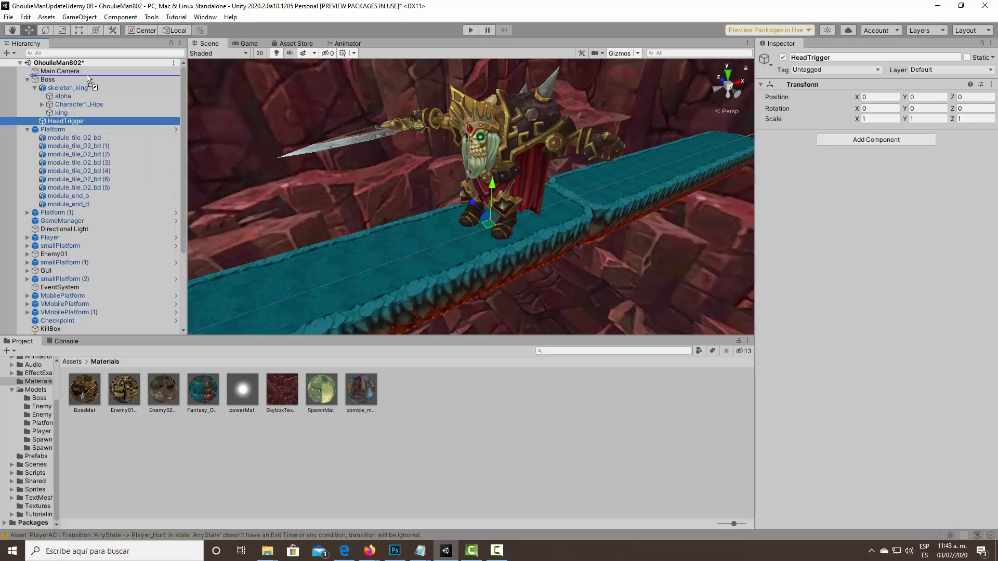
left_click_drag(70, 127, 83, 77)
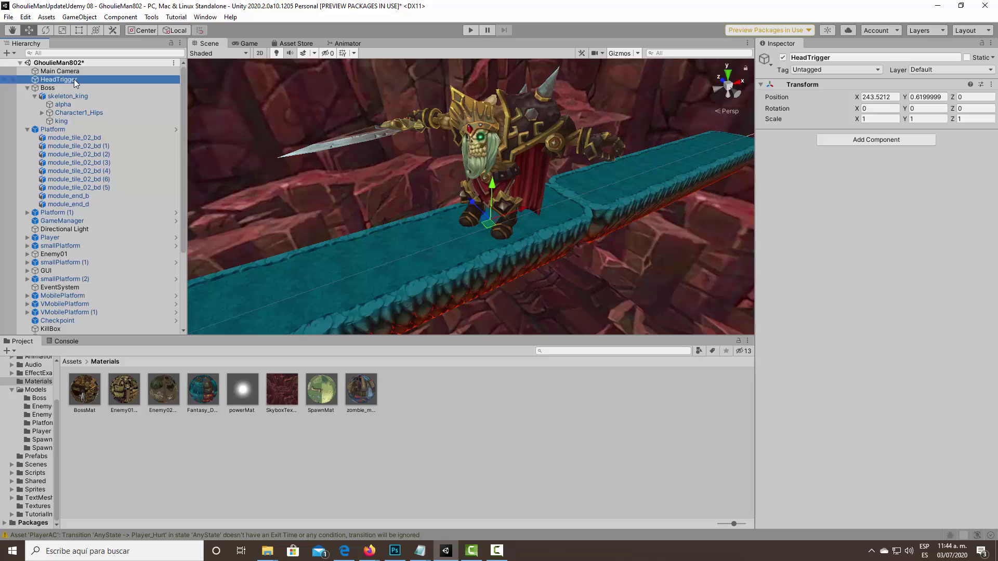
left_click(73, 79)
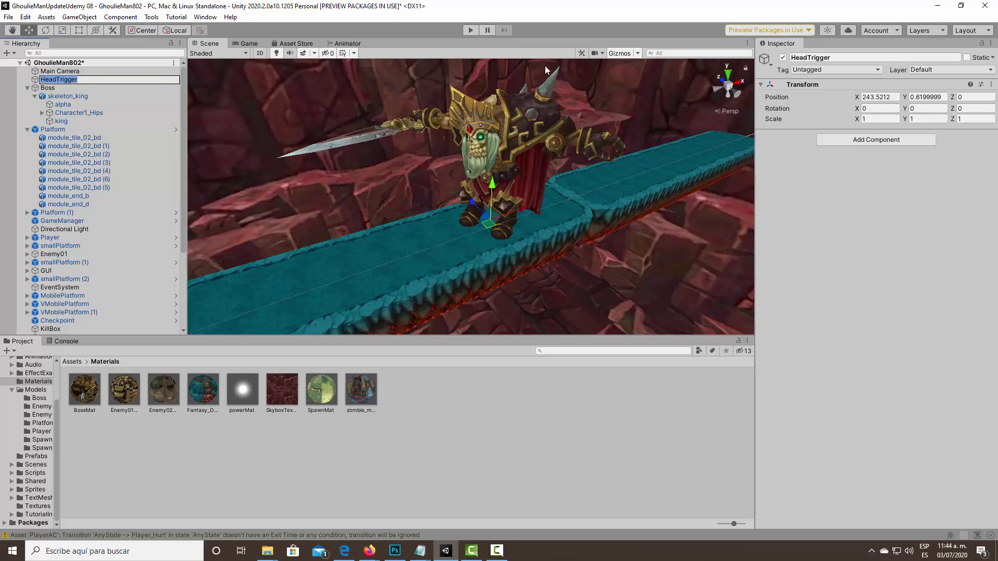
Give HeadTrigger a red label icon and parent it back under Boss at 0, 0, 0.
left_click(772, 63)
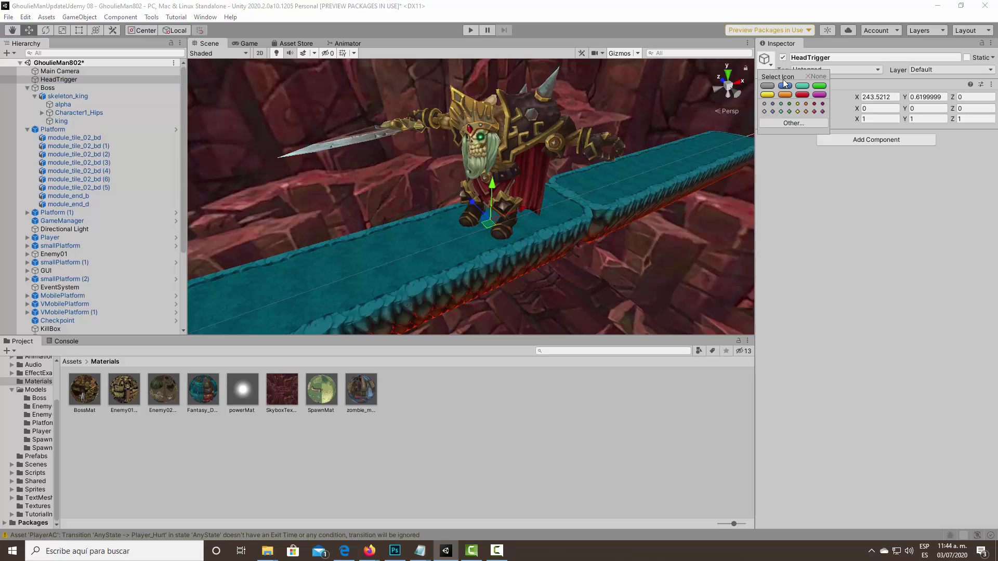
left_click(803, 95)
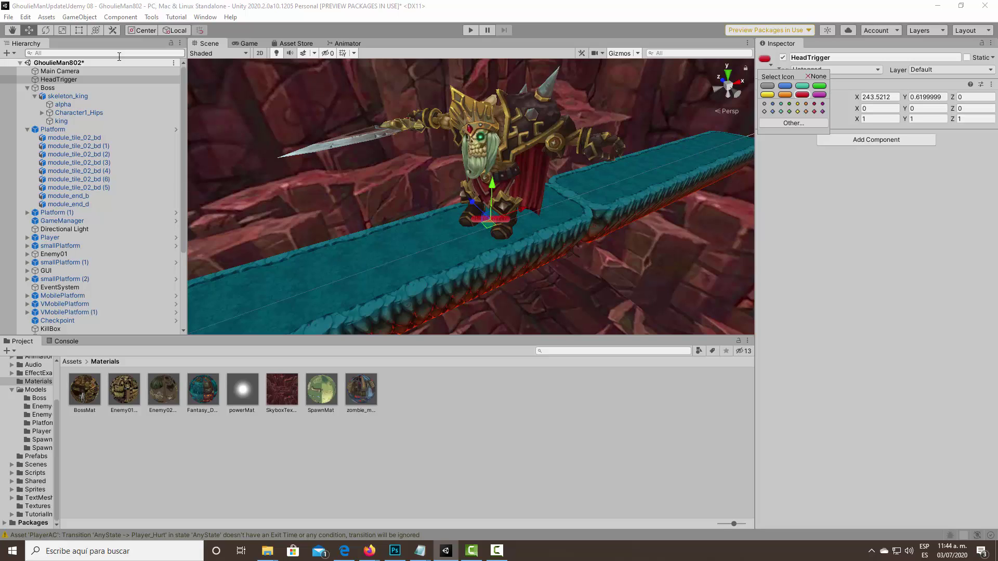
left_click(60, 79)
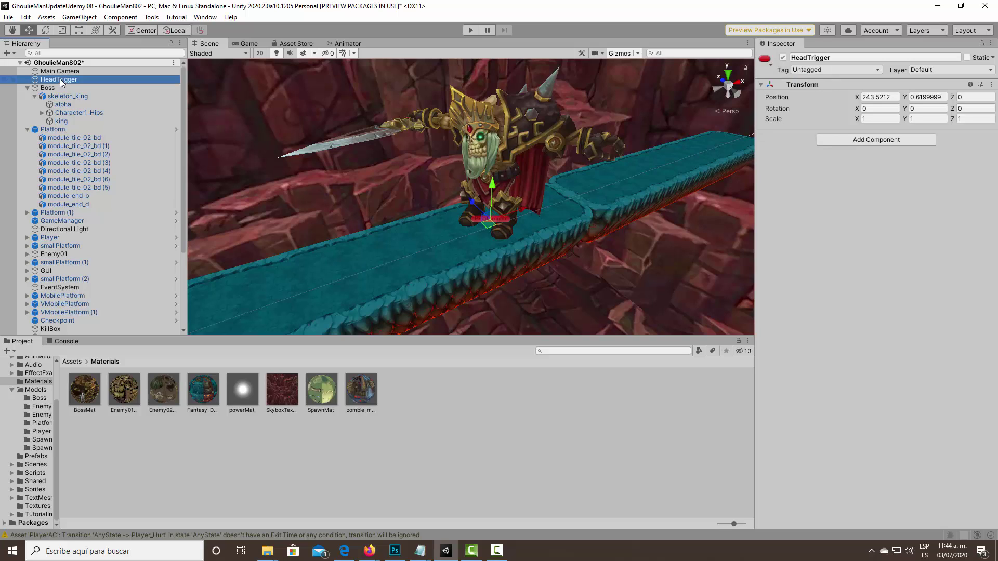
left_click_drag(61, 79, 50, 90)
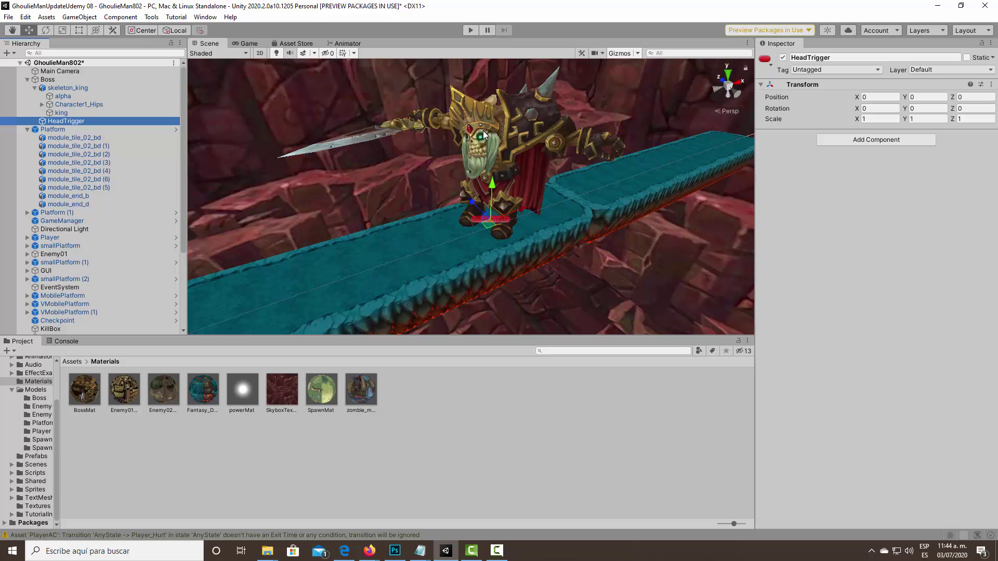
Add a Sphere Collider to HeadTrigger with radius 1.51.
left_click(885, 140)
type("sphere")
key("Return")
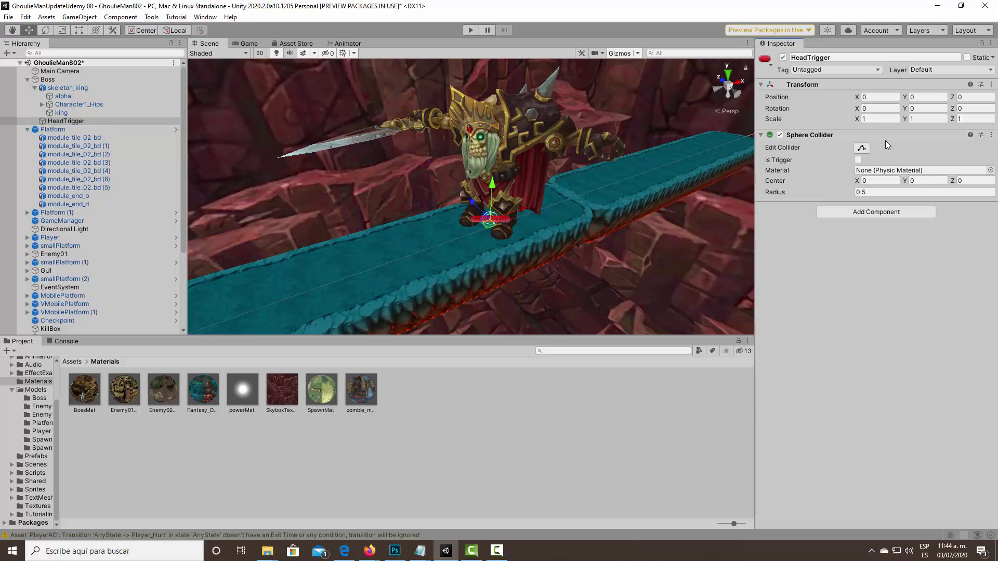
left_click(857, 192)
type("0.861.51")
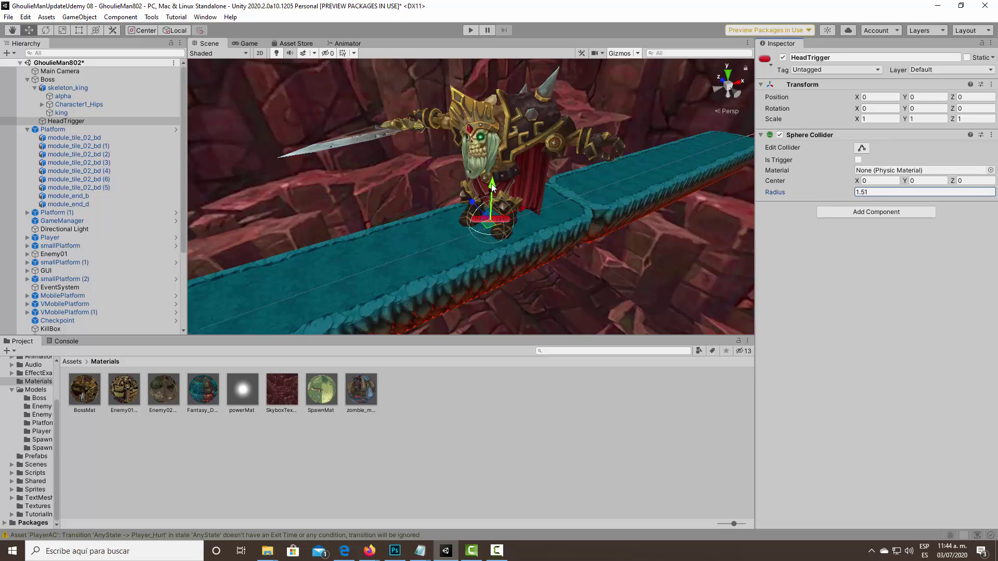
Move the sphere onto the boss's head (X -1.4, Y 5.61) and make it a trigger.
left_click_drag(492, 186, 516, 129)
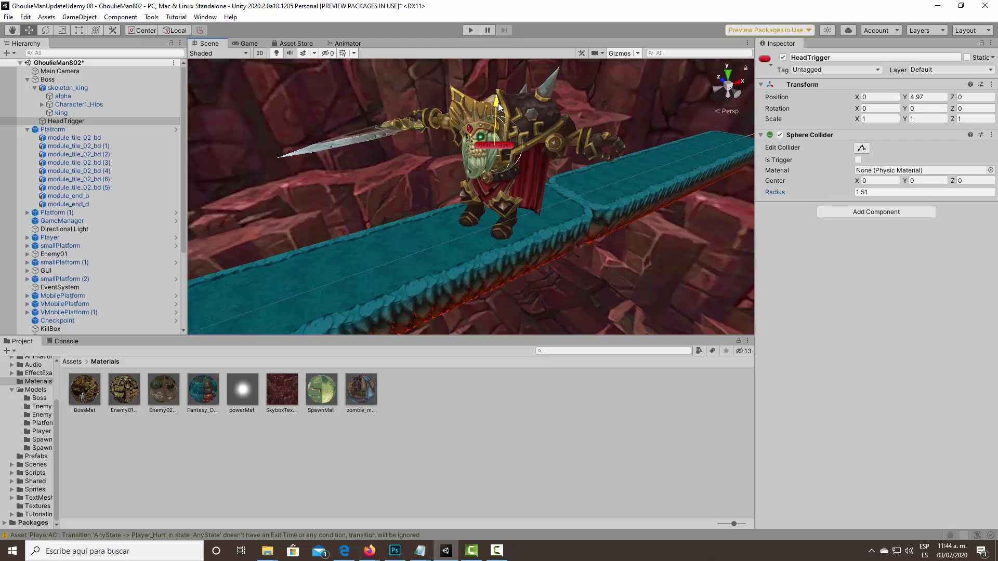
left_click_drag(526, 136, 510, 132)
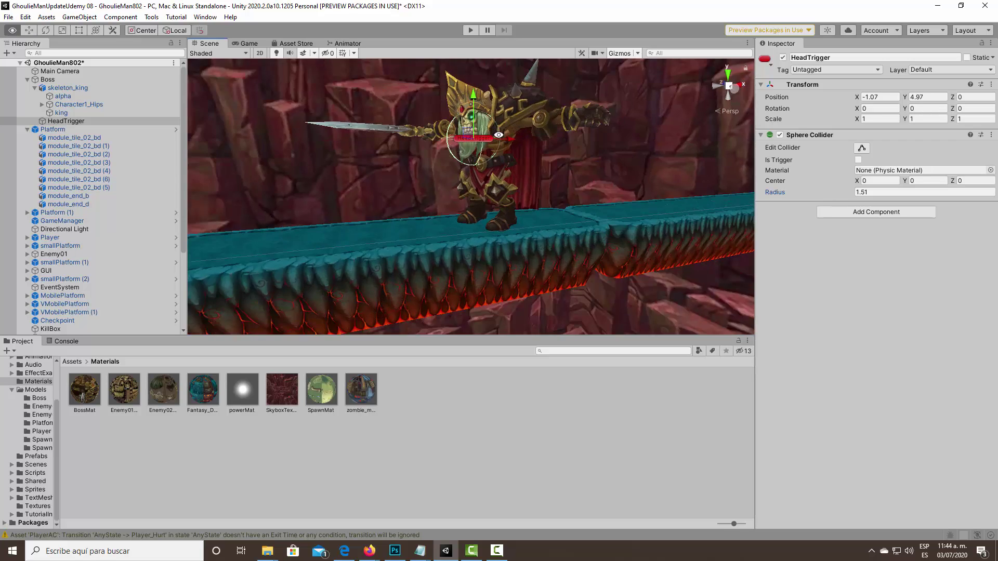
mouse_move(537, 203)
left_mouse_down("alt")
mouse_move(462, 99)
mouse_move(466, 80)
left_mouse_up("alt")
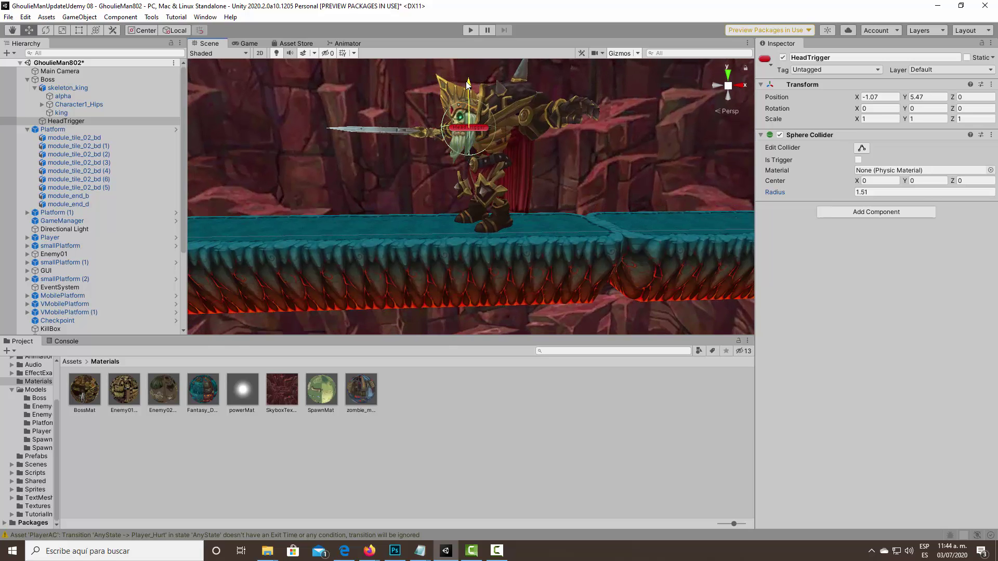
left_click_drag(509, 132, 614, 227)
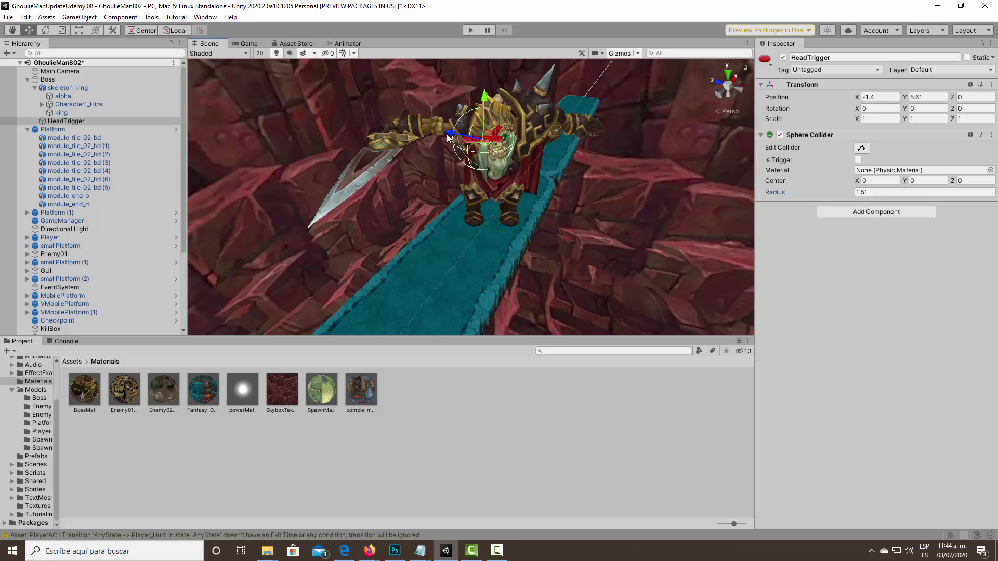
mouse_move(456, 152)
left_mouse_down("alt")
mouse_move(511, 204)
mouse_move(298, 103)
left_mouse_up("alt")
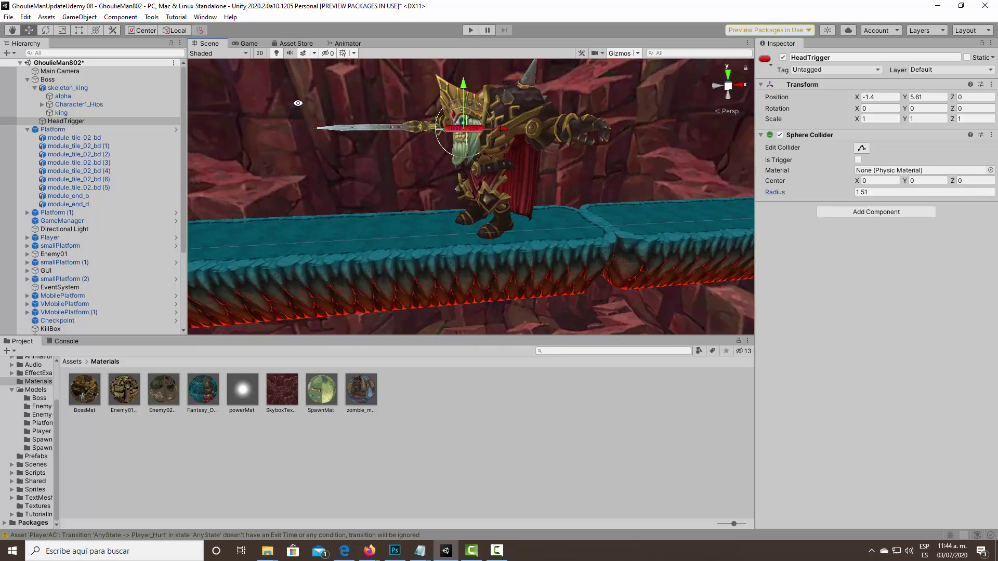
left_click(858, 160)
Add a Capsule Collider and a Rigidbody to Boss.
left_click(55, 80)
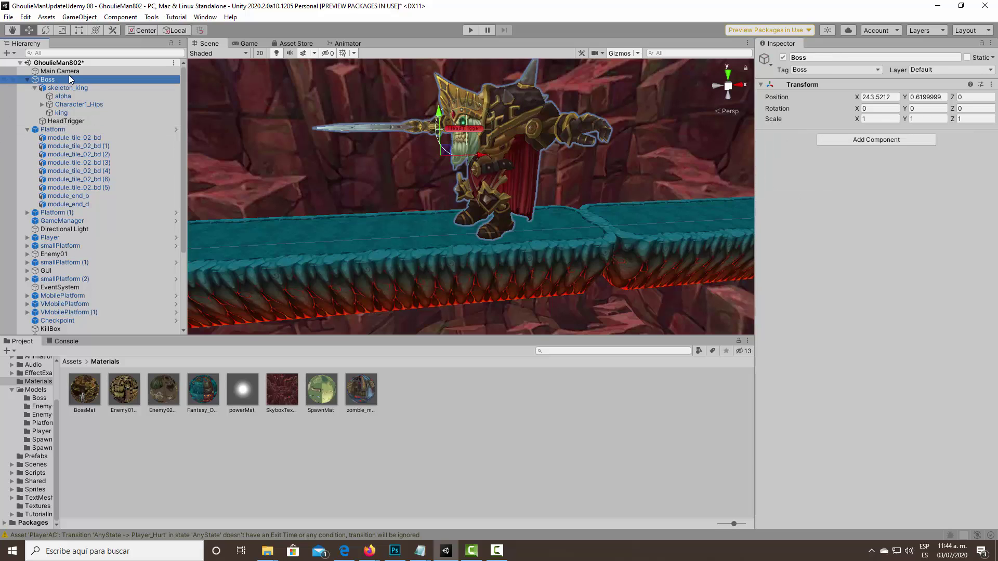
left_click(860, 141)
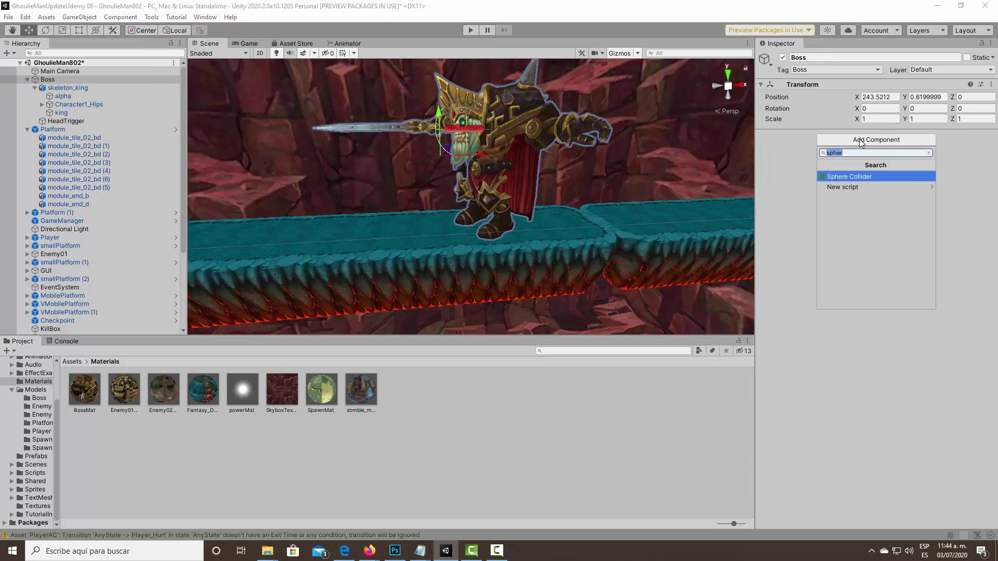
type("ca")
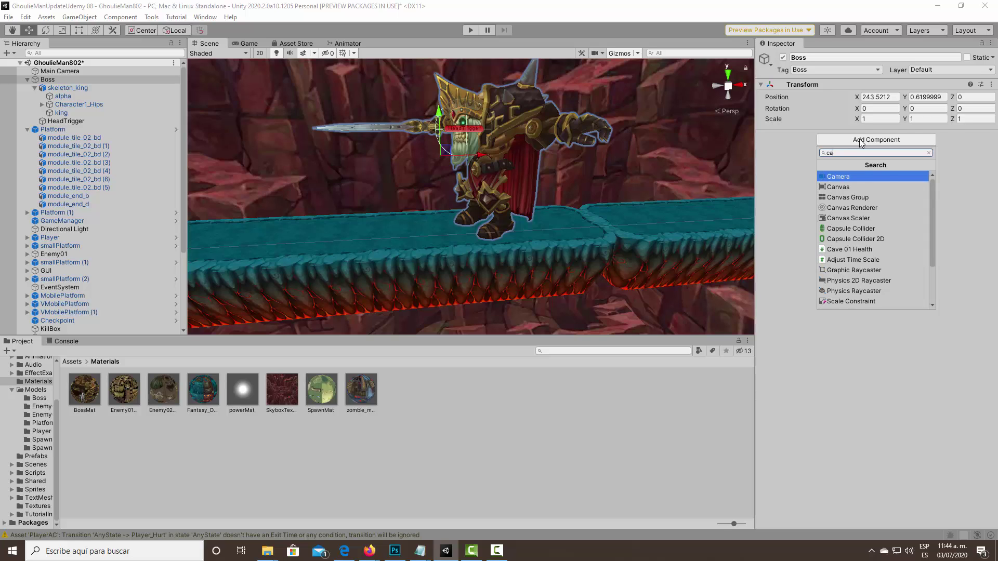
type("psule")
key("Return")
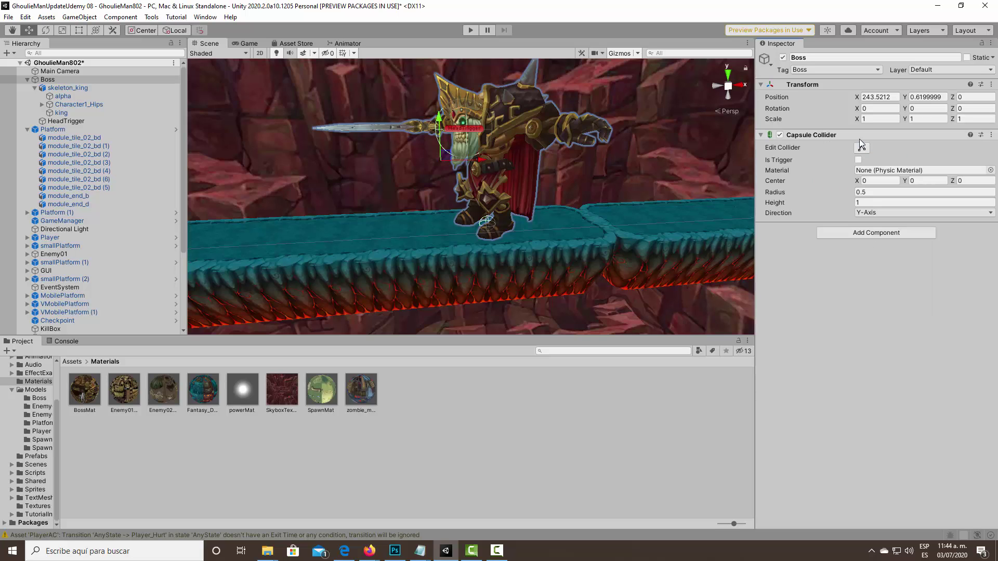
left_click(860, 233)
type("ri")
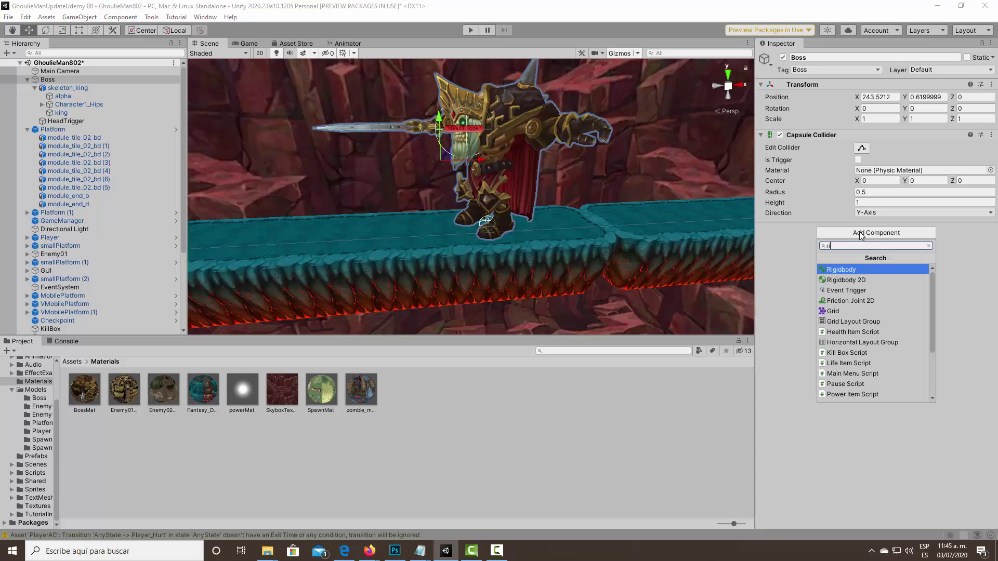
key("Return")
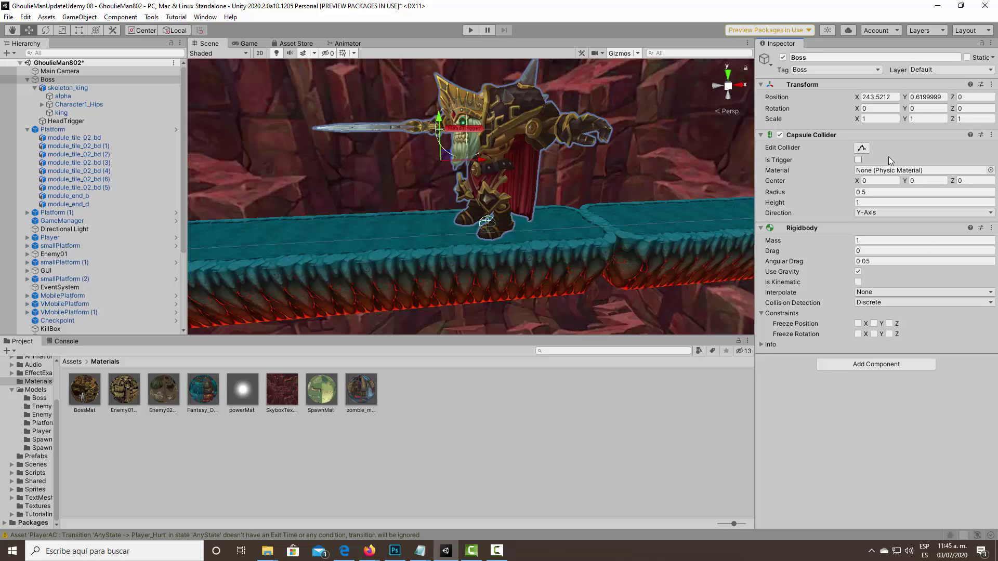
Make the capsule a trigger with centre Y 3.53, radius 2.67, height 8.16, and make the Rigidbody kinematic.
left_click(858, 160)
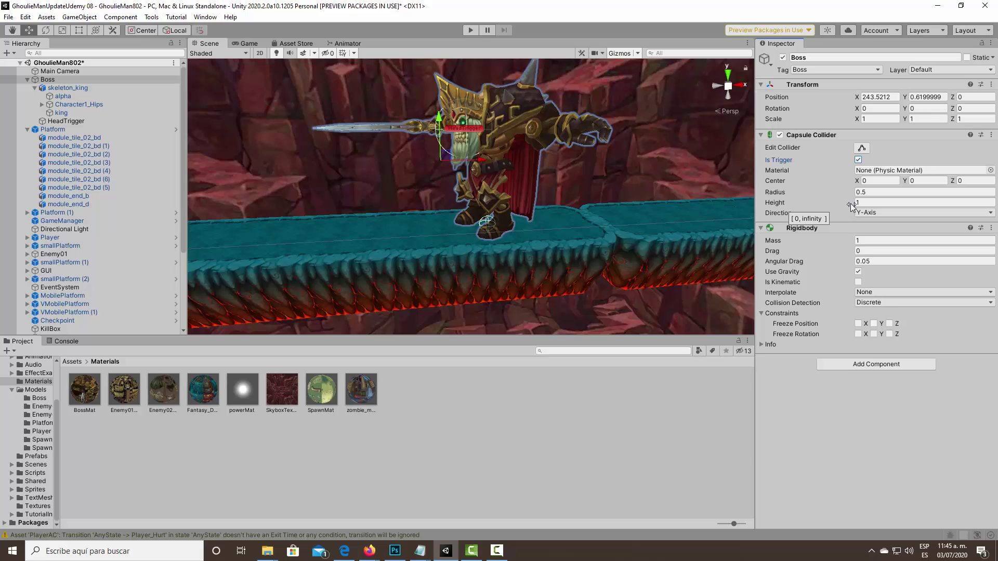
left_click_drag(834, 200, 961, 201)
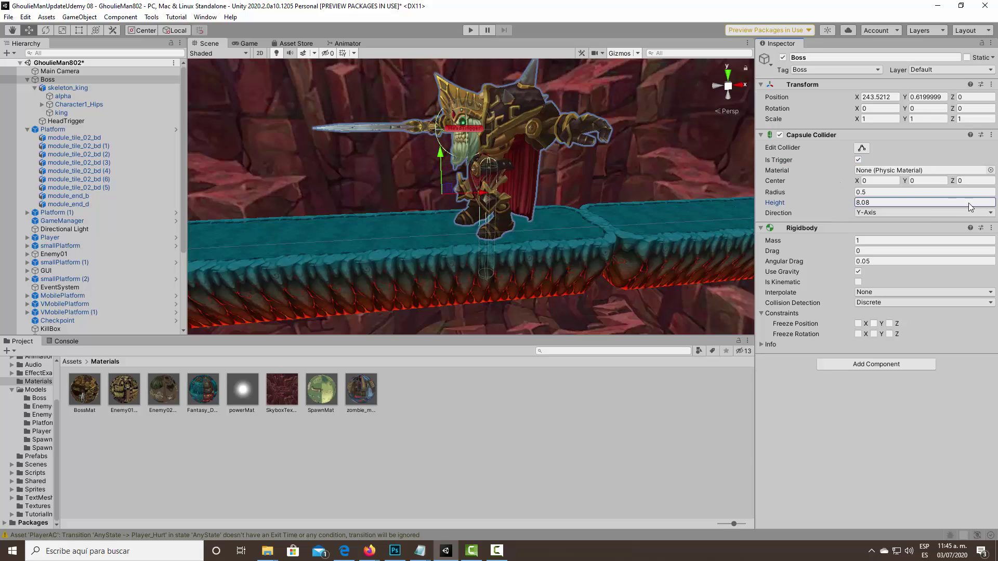
left_click_drag(843, 196, 968, 182)
left_click(942, 183)
type("3.53")
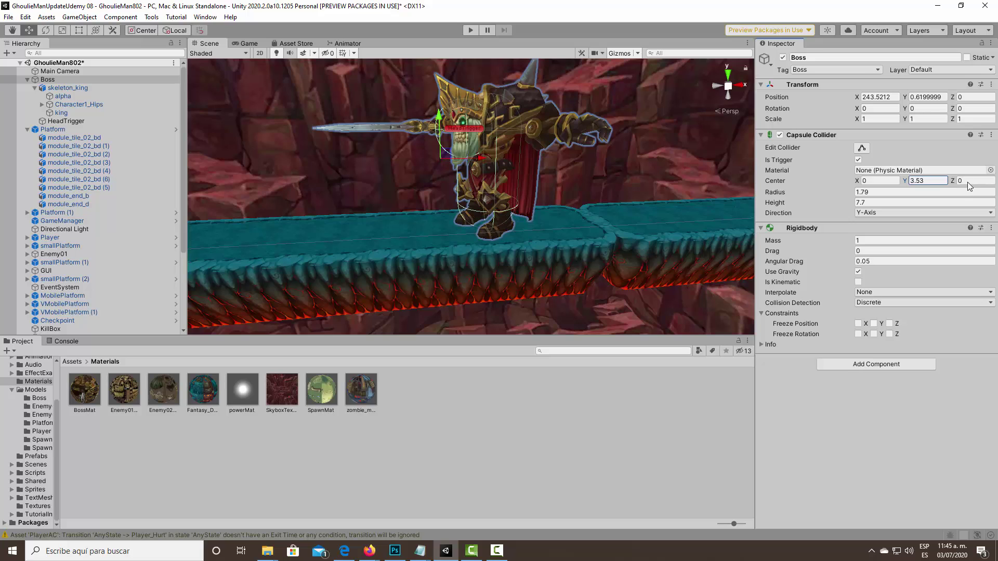
left_click(852, 206)
mouse_move(852, 205)
left_mouse_down()
mouse_move(865, 206)
mouse_move(858, 193)
mouse_move(910, 191)
left_mouse_up()
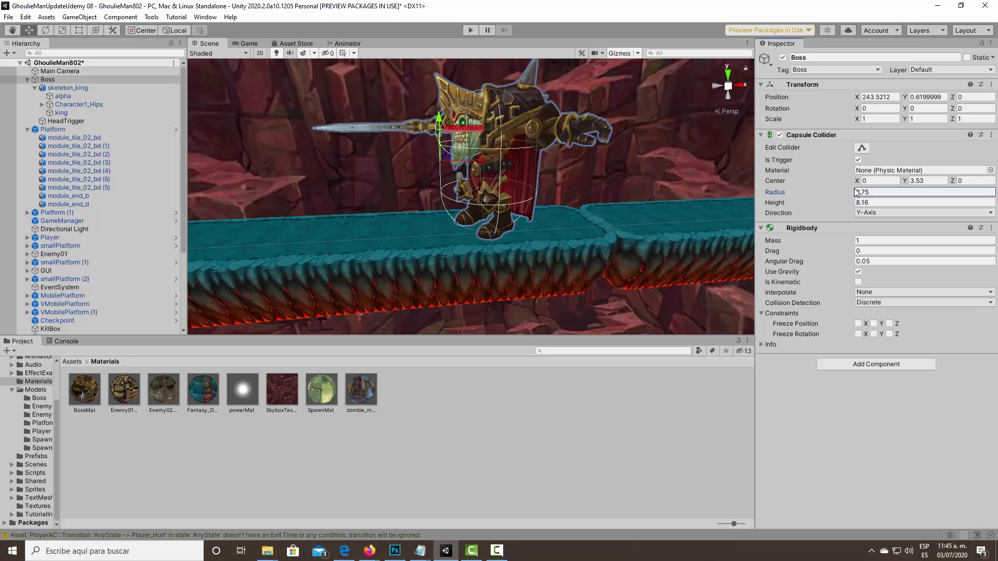
mouse_move(483, 162)
left_mouse_down("alt")
mouse_move(462, 218)
mouse_move(476, 213)
left_mouse_up("alt")
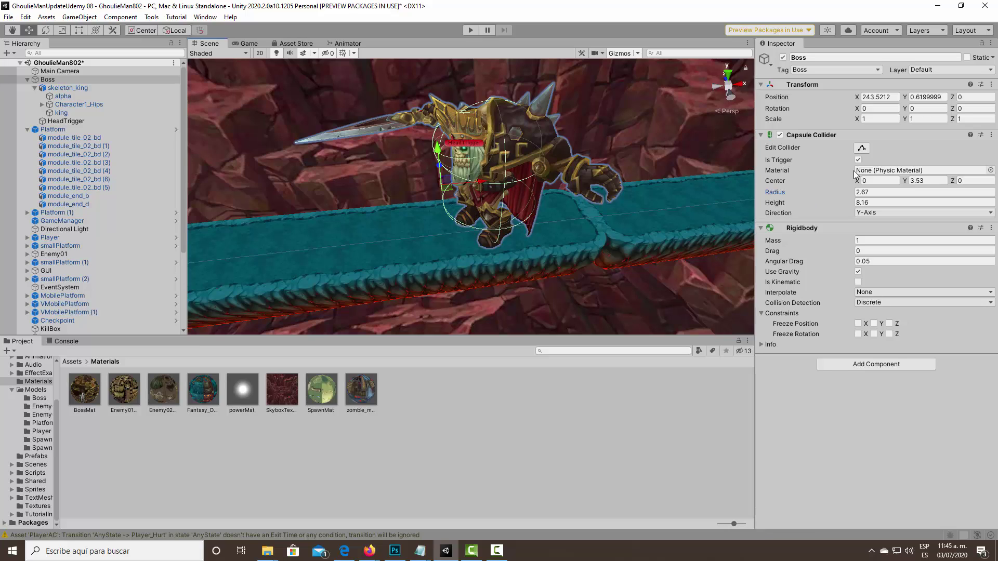
left_click(858, 283)
left_click_drag(603, 187, 527, 211, "alt")
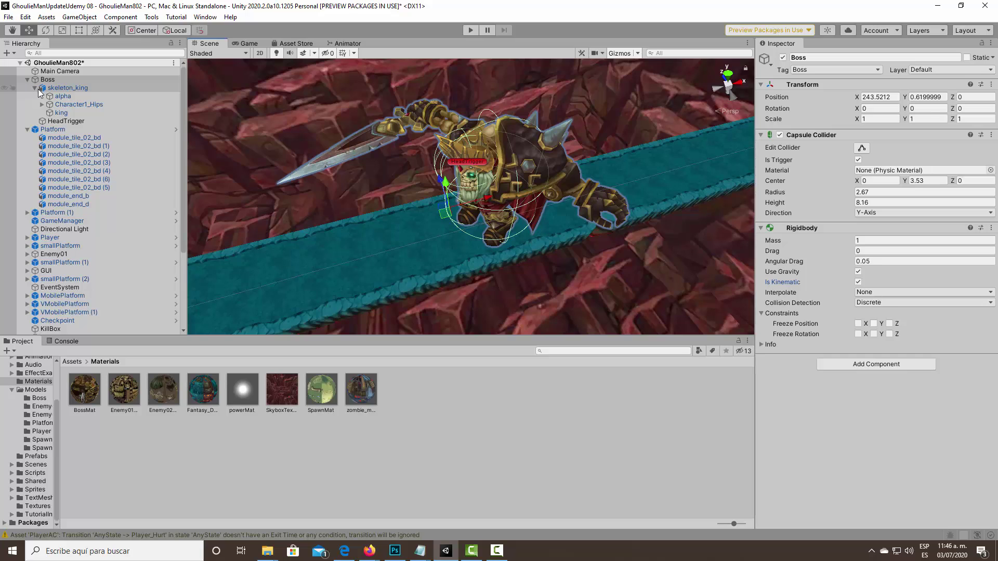
Unfold Boss's bones from Character1_Hips down to Character1_RightHand and select sword1.
left_click(42, 104)
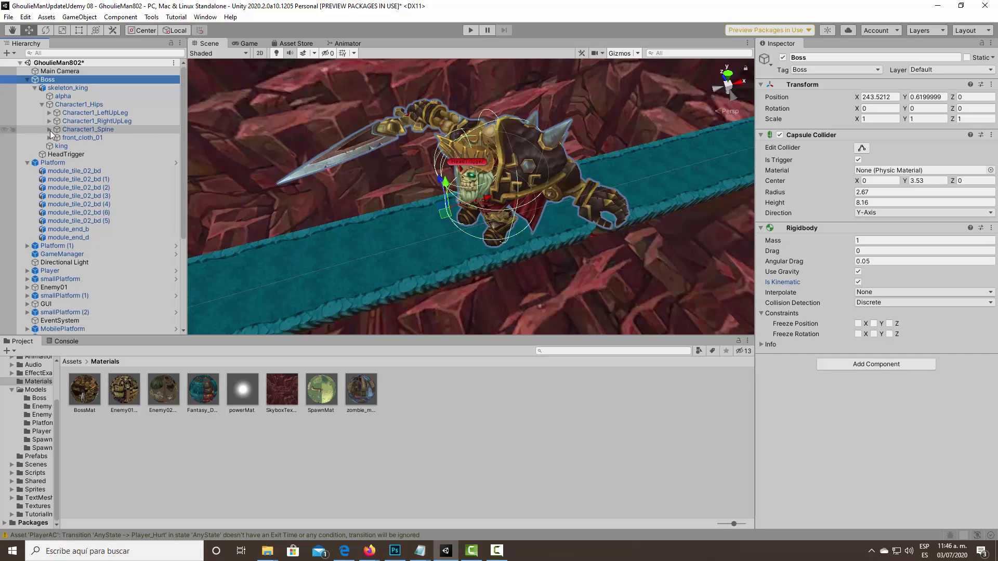
left_click(50, 130)
left_click(57, 138)
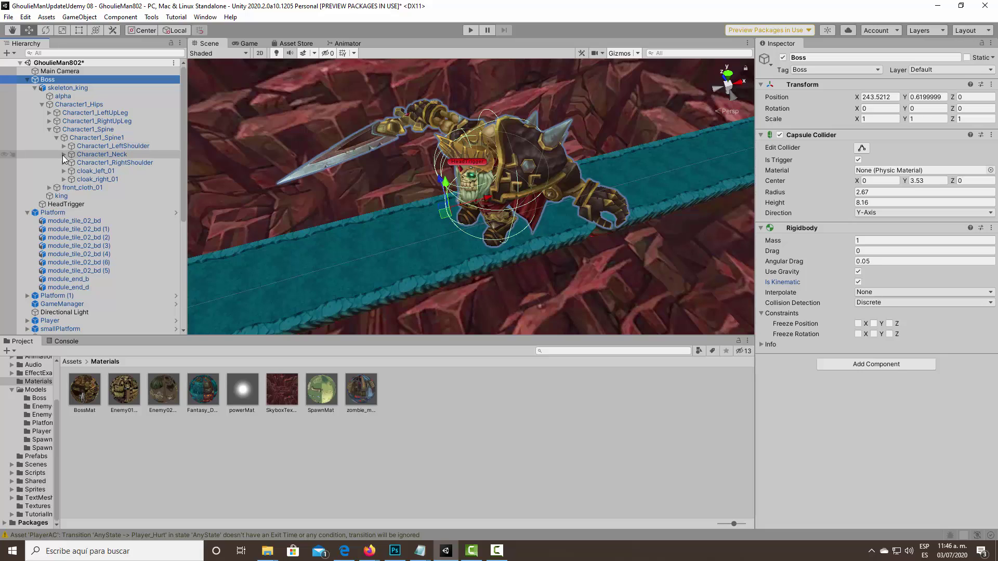
left_click(64, 163)
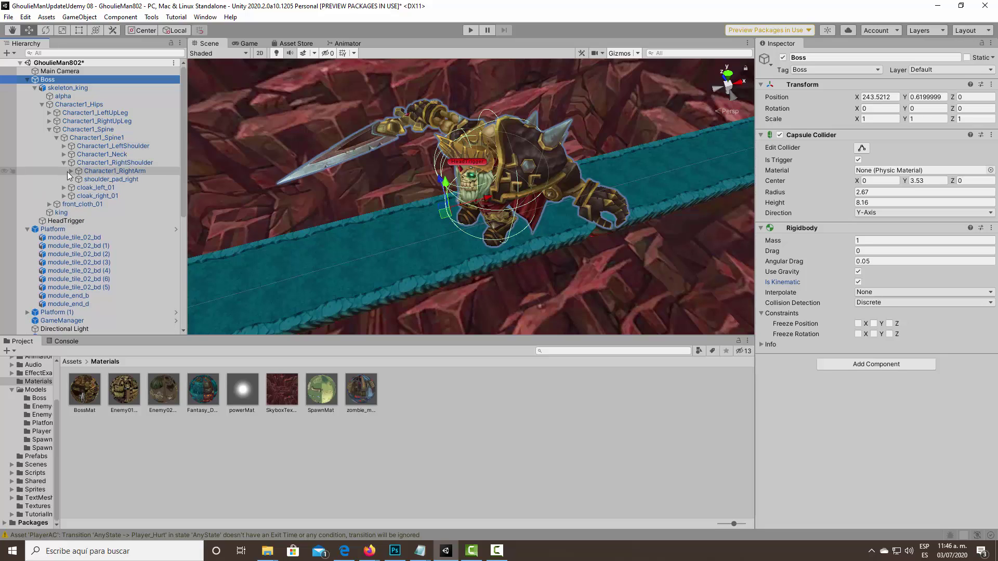
left_click(72, 171)
left_click(79, 180)
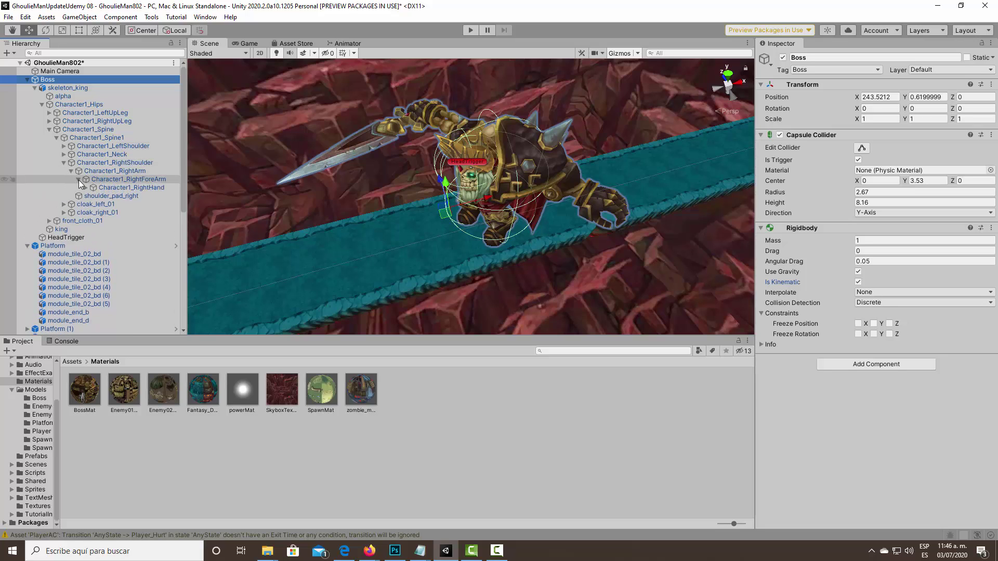
left_click(85, 187)
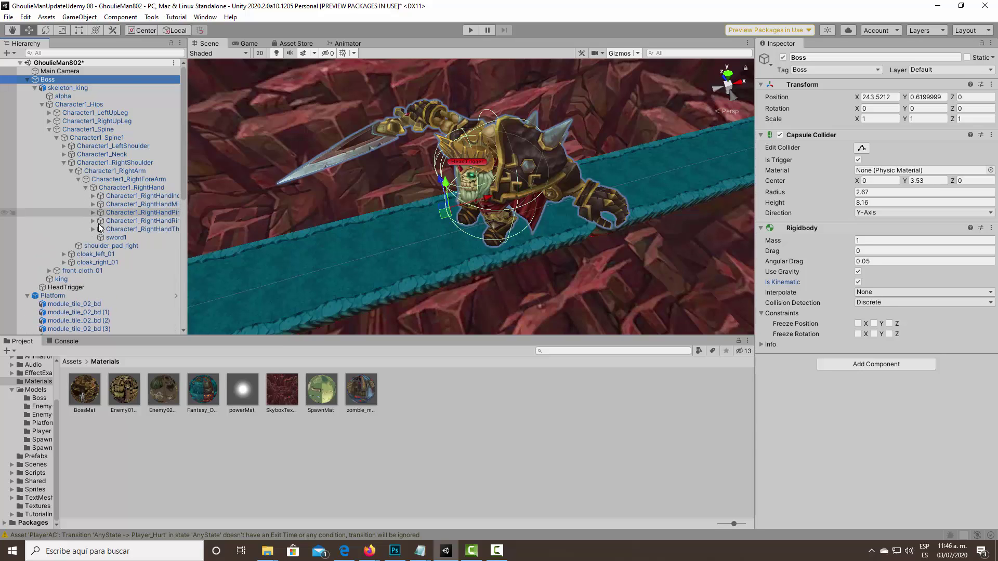
left_click(114, 237)
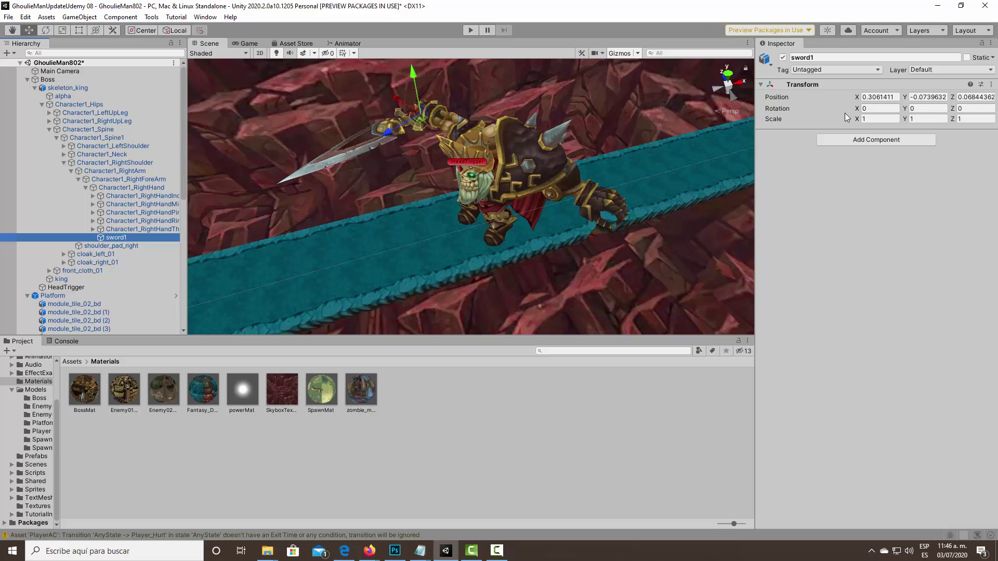
Add a trigger Box Collider to sword1.
left_click(853, 140)
type("box")
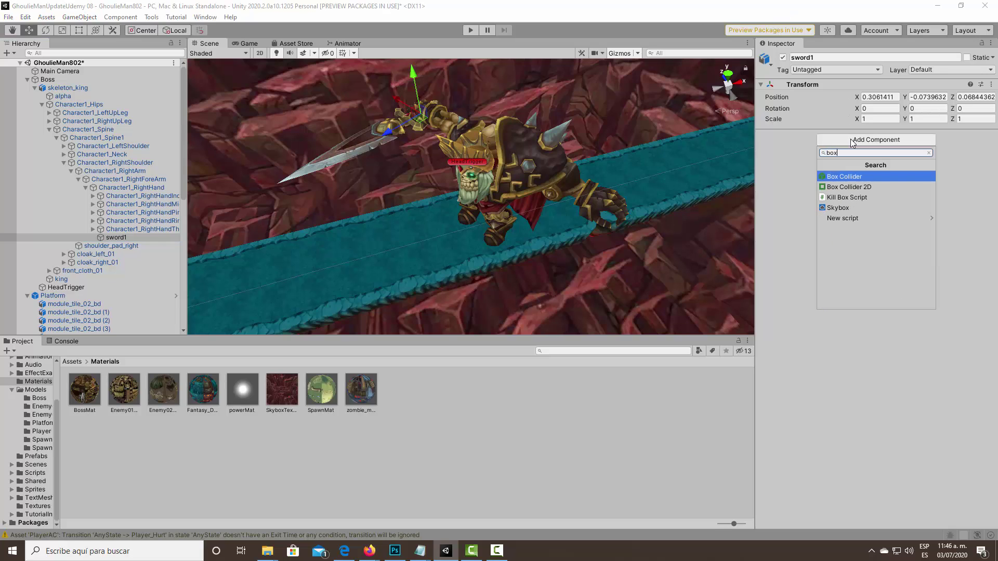
key("Return")
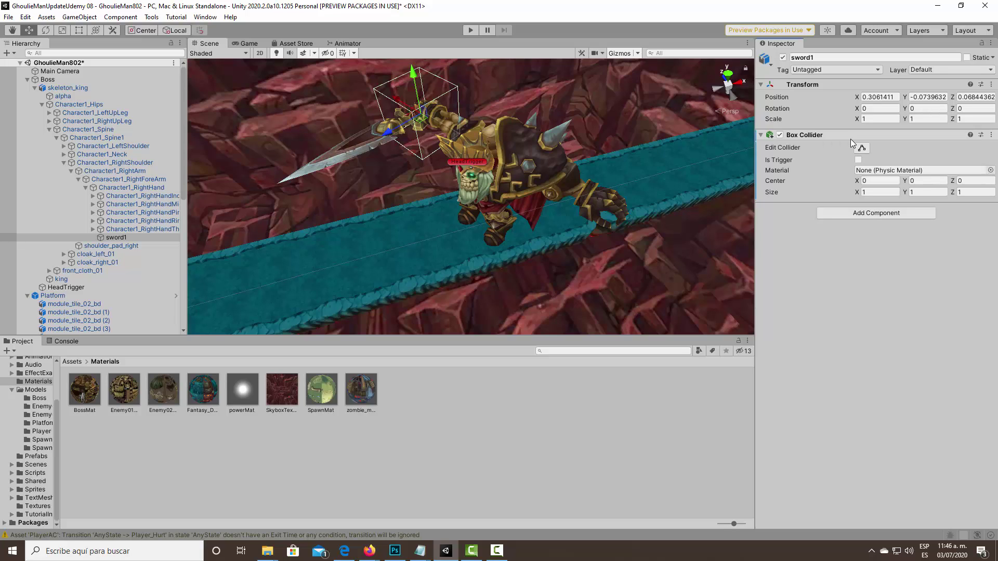
left_click(859, 160)
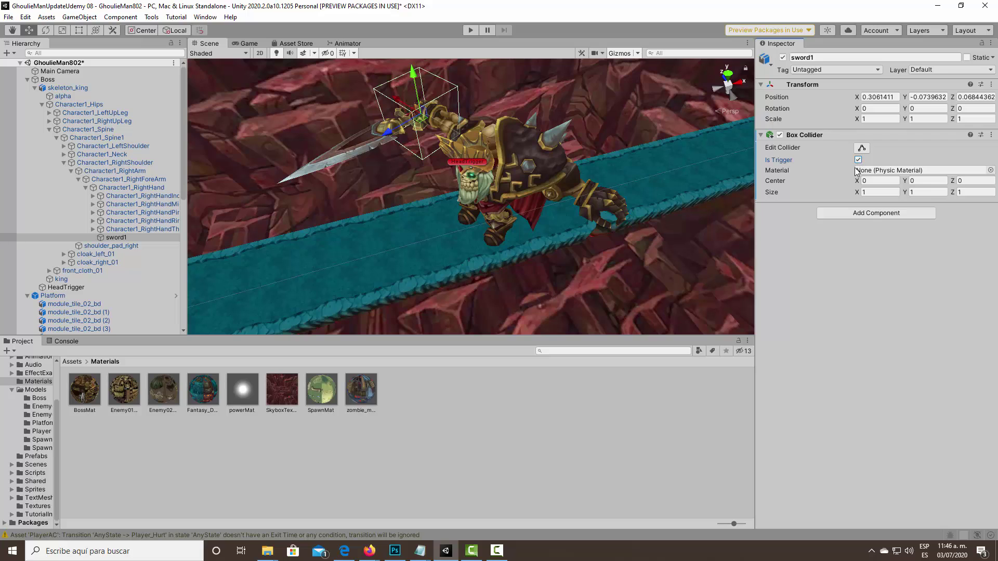
Set the sword's box collider size to 1.16, 0.72, 3.23, leaving centre X at 0.
left_click(867, 180)
type("0.84")
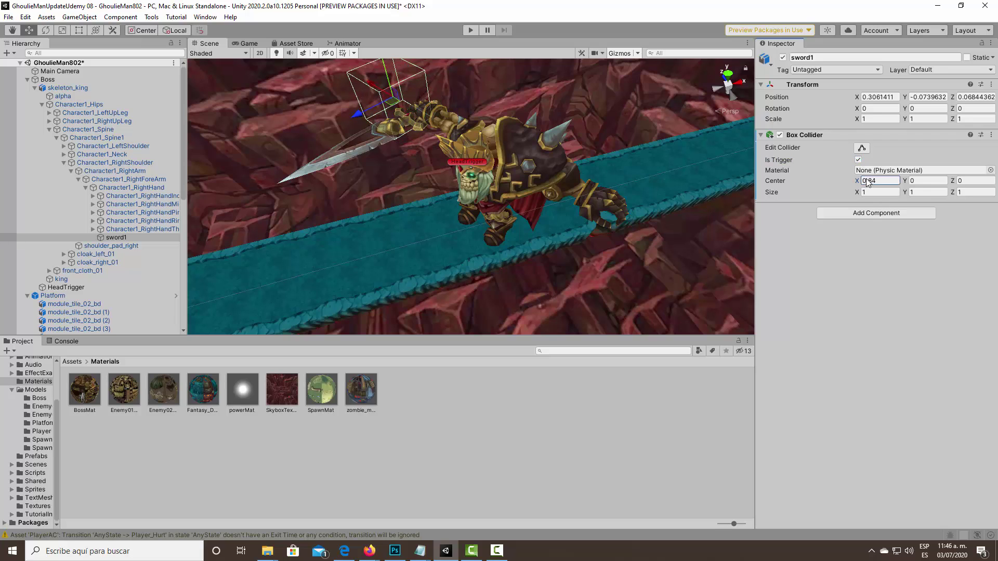
key("BackSpace")
key("BackSpace")
key("BackSpace")
left_click(859, 193)
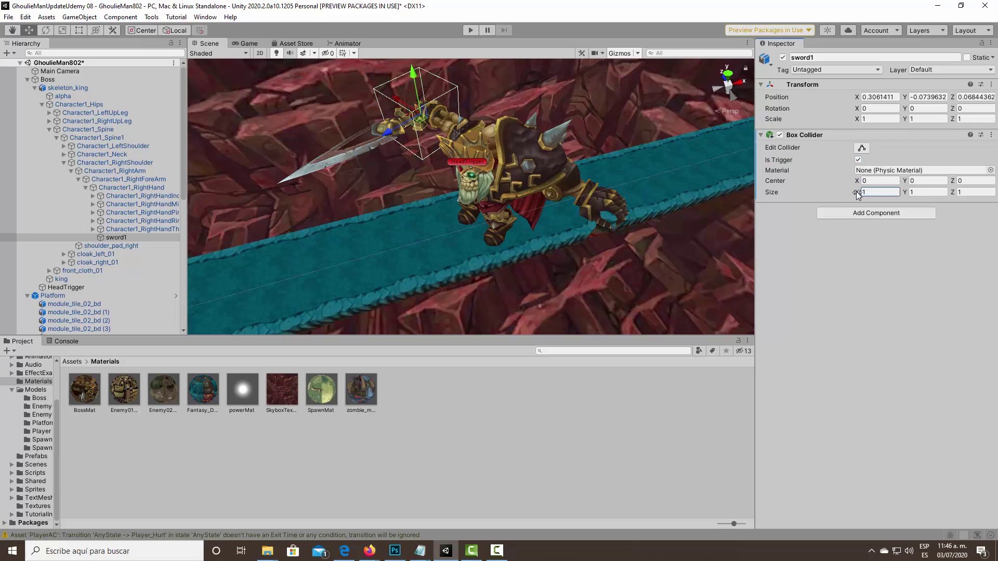
type(".91.16")
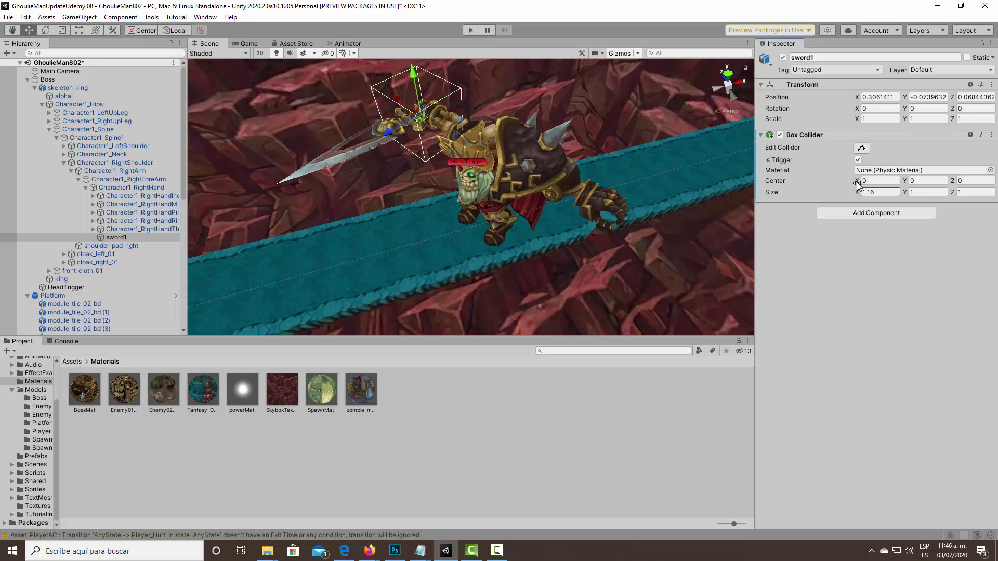
left_click(914, 192)
type("1.19")
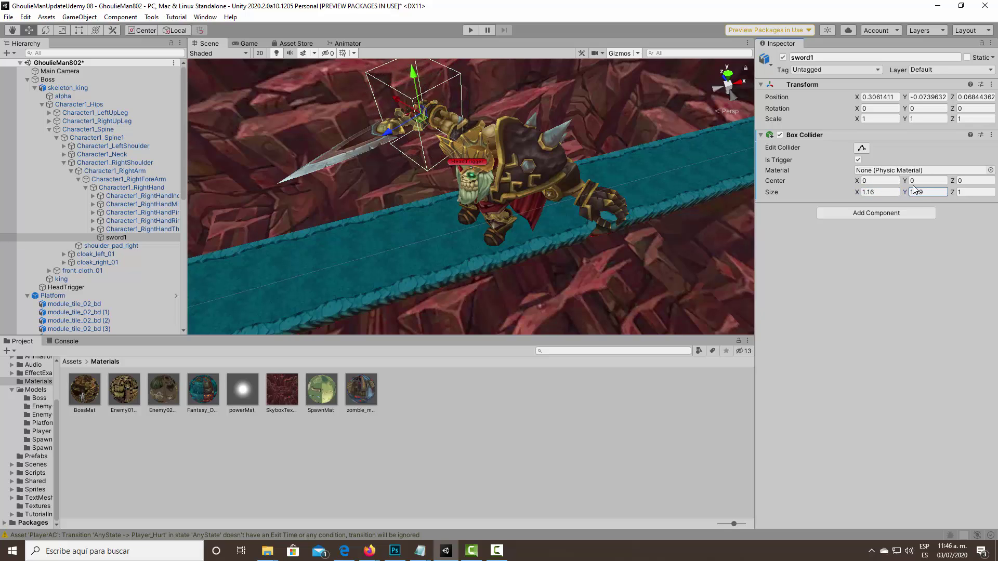
key("BackSpace")
key("BackSpace")
key("BackSpace")
type("0.72")
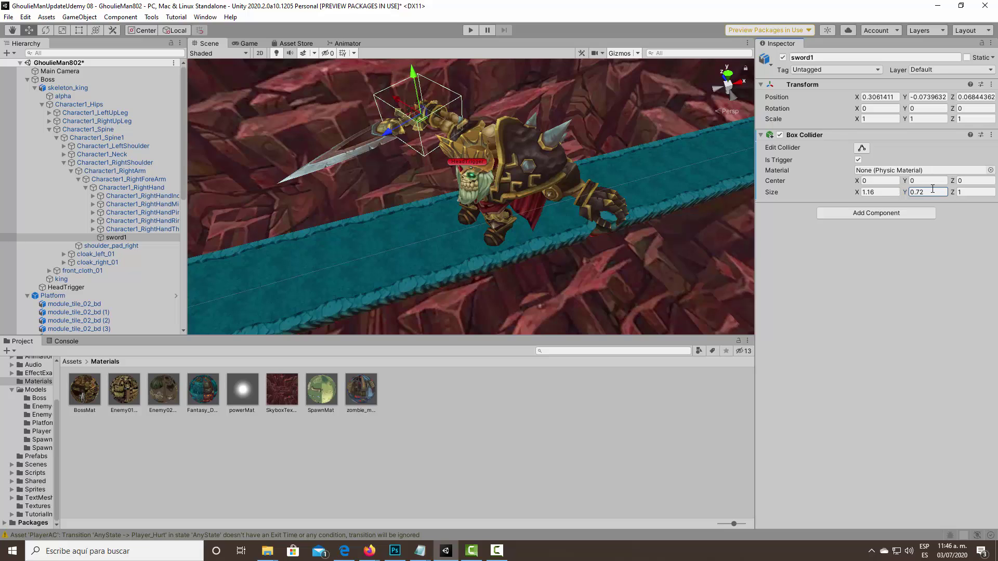
left_click(983, 191)
type("3.23")
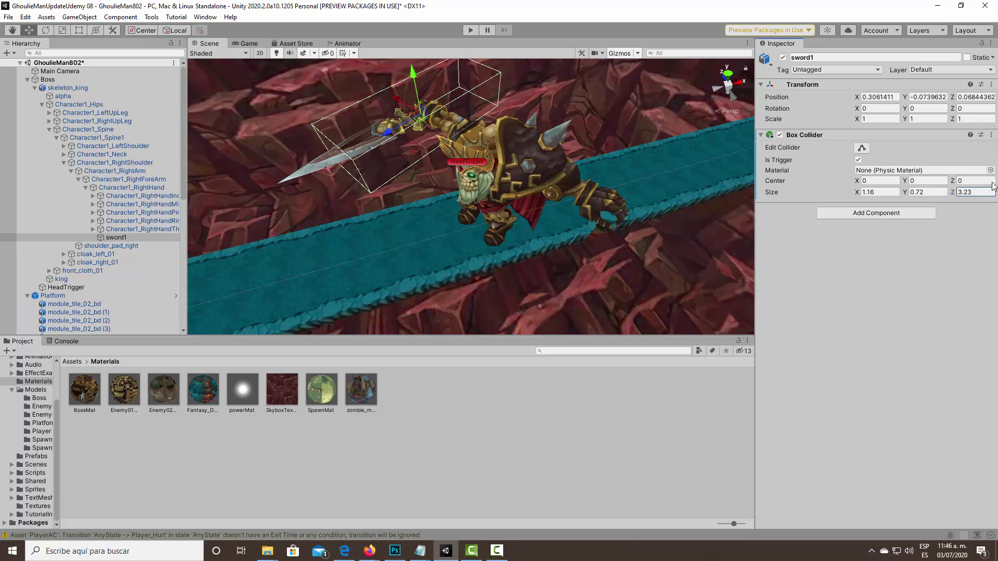
Shift the box collider's centre to Z 1.04 so it wraps the blade.
left_click(978, 180)
type("-0.35")
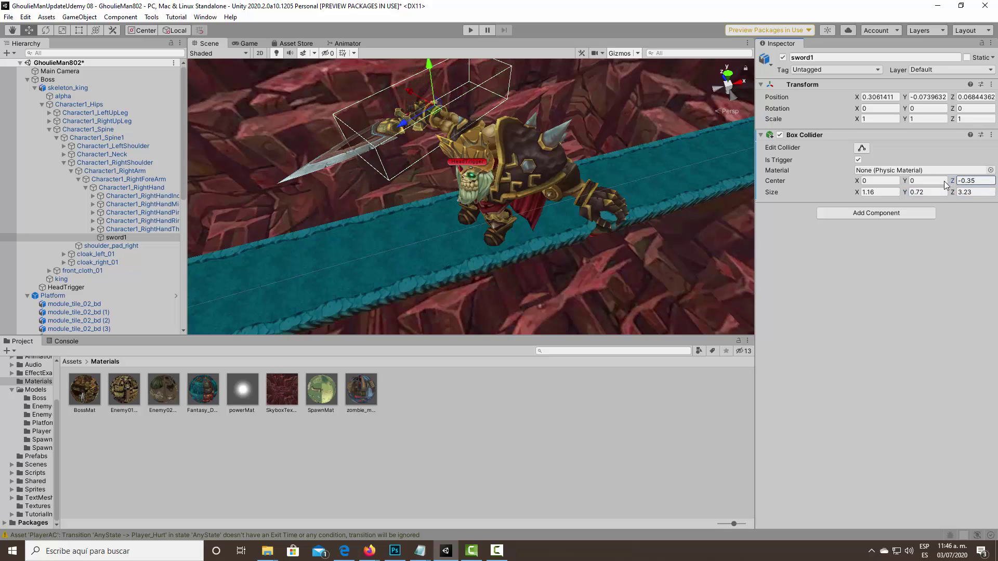
left_click_drag(945, 184, 969, 182)
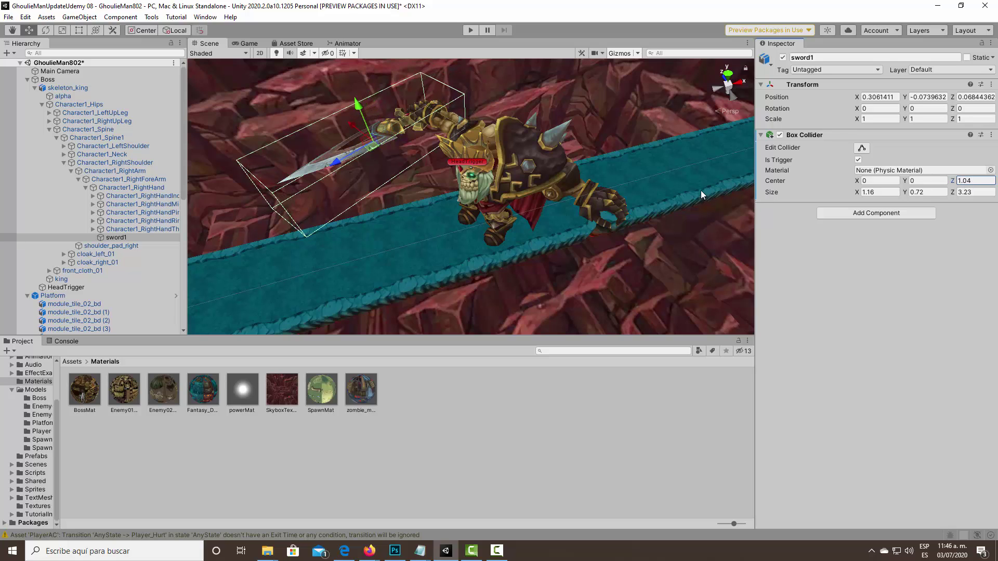
mouse_move(462, 167)
left_mouse_down("alt")
mouse_move(623, 72)
mouse_move(460, 95)
left_mouse_up("alt")
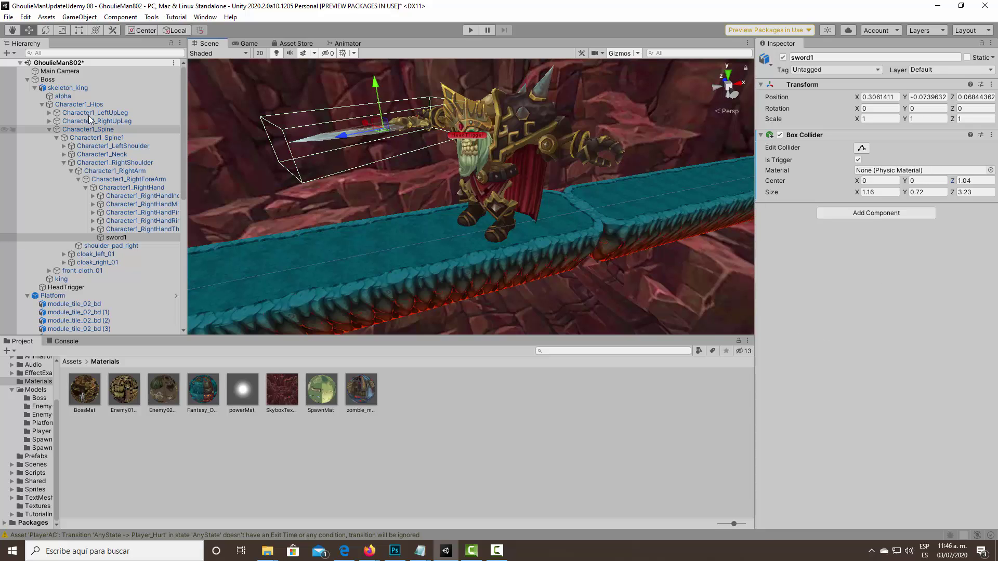
Select Boss and add an Animator component, leaving controller and avatar empty.
left_click(44, 79)
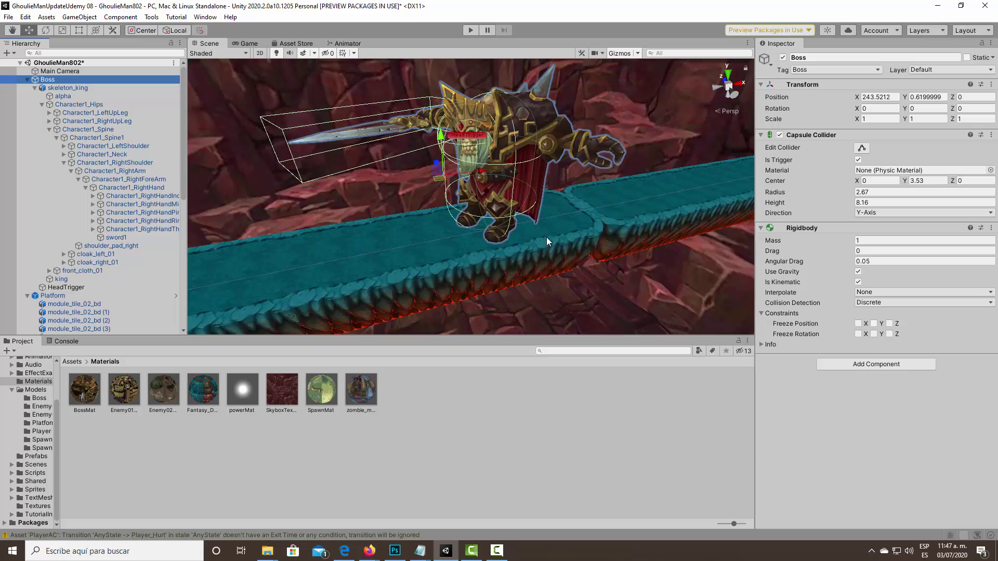
left_click(868, 365)
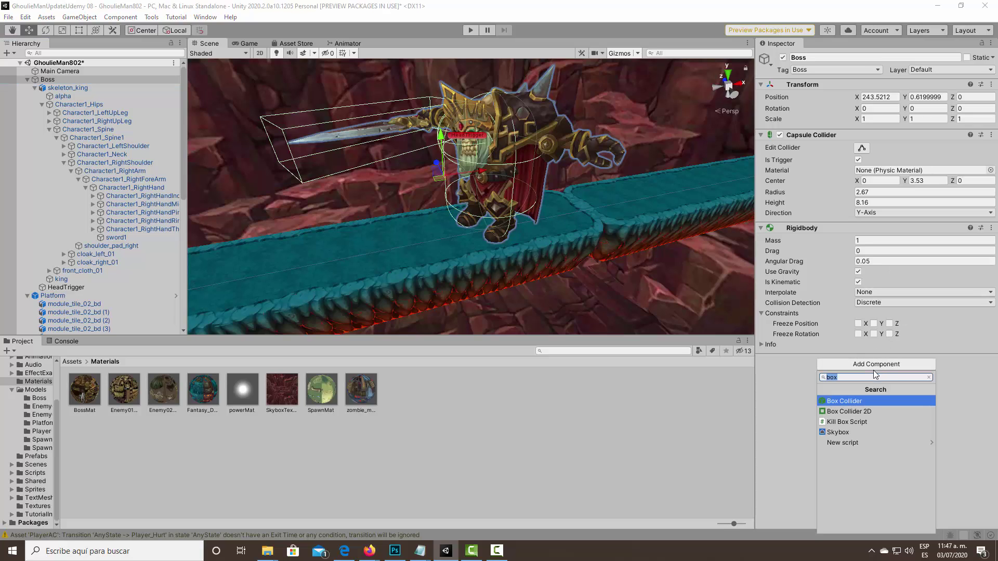
type("animator")
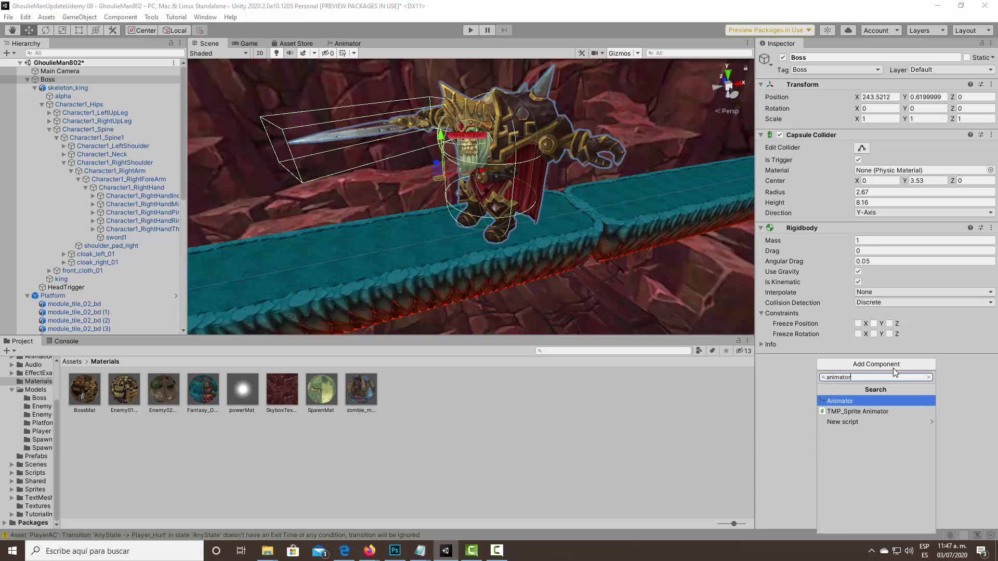
left_click(853, 404)
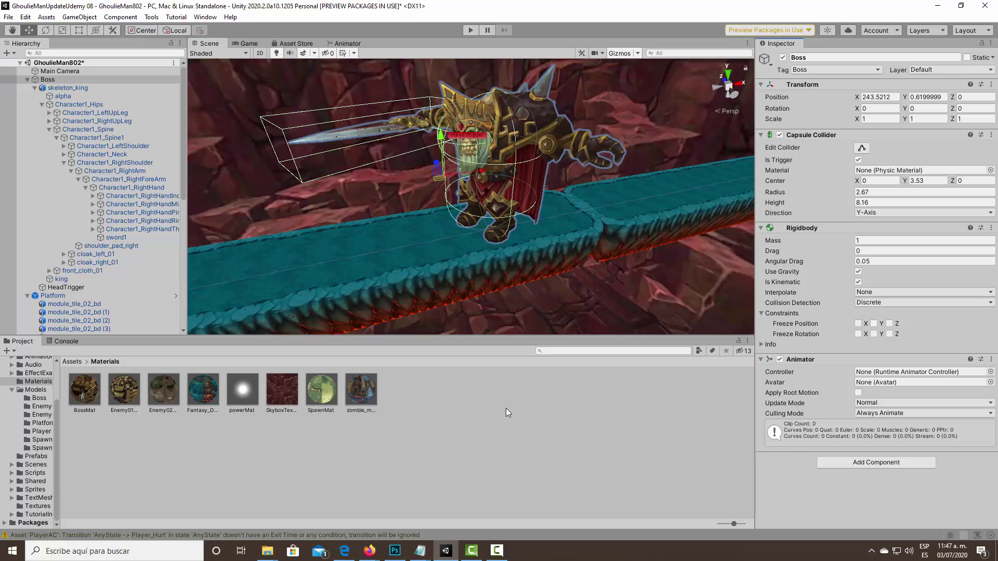
left_click_drag(497, 301, 474, 220, "alt")
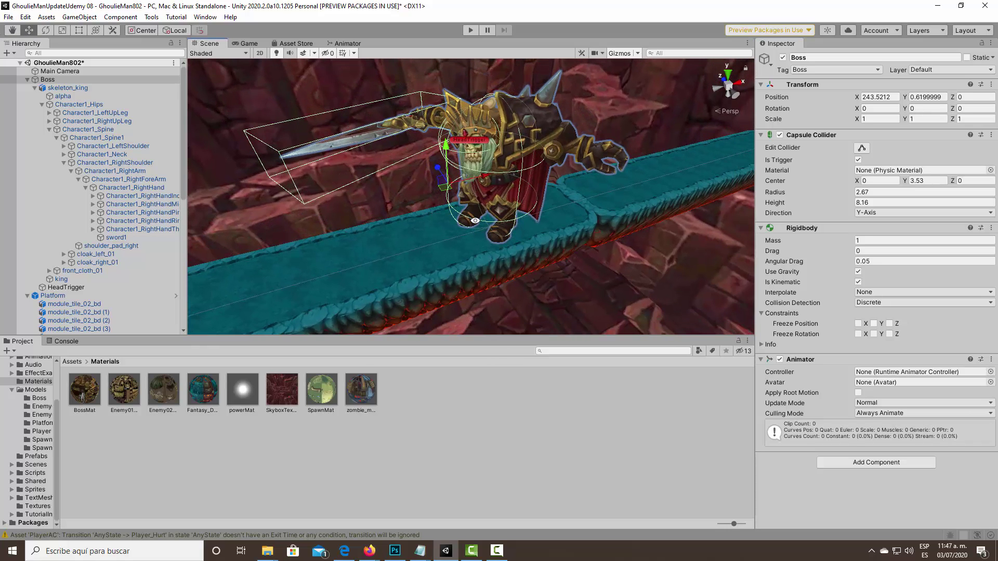